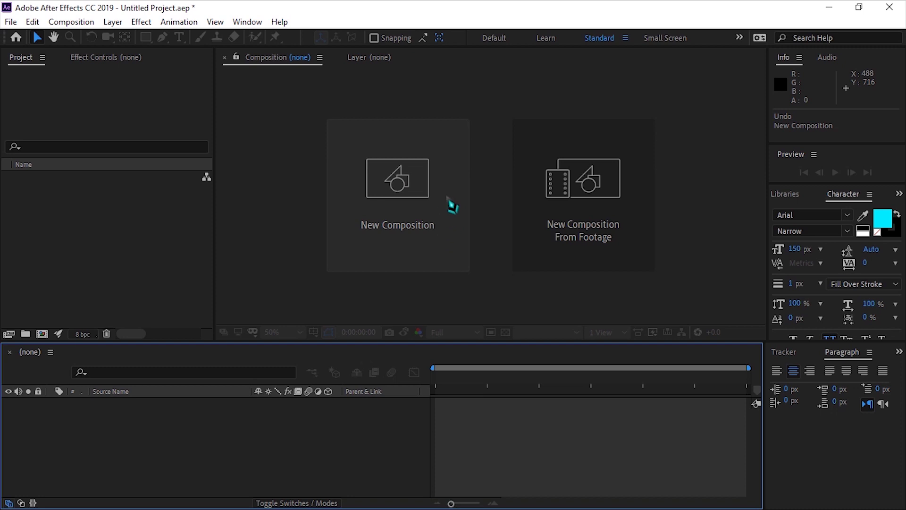
Create a black 1280×720, 25 fps, six-second composition named 'Write On' from the HDV 720 25 preset.
click(417, 201)
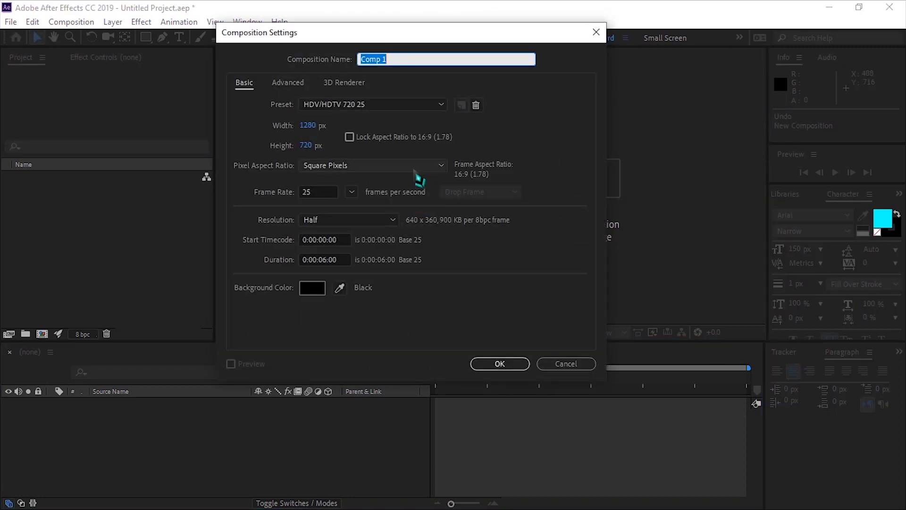
text(Write)
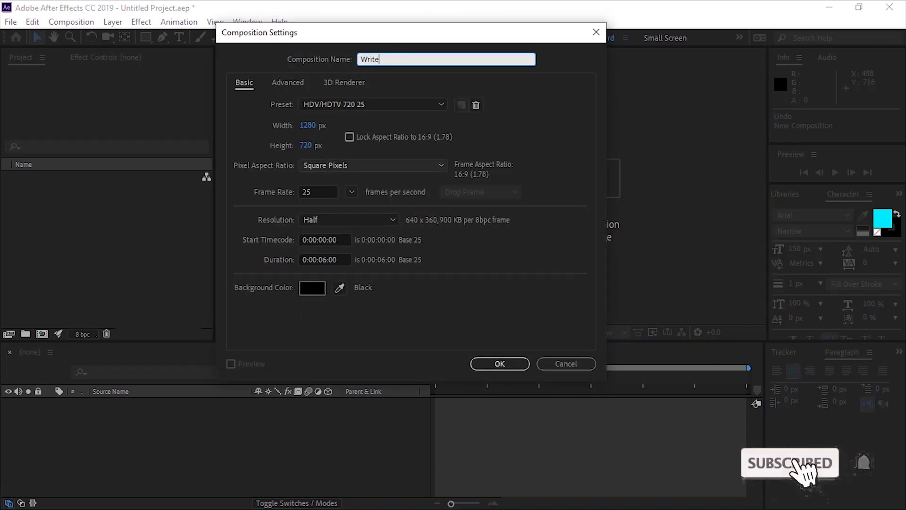
text( On)
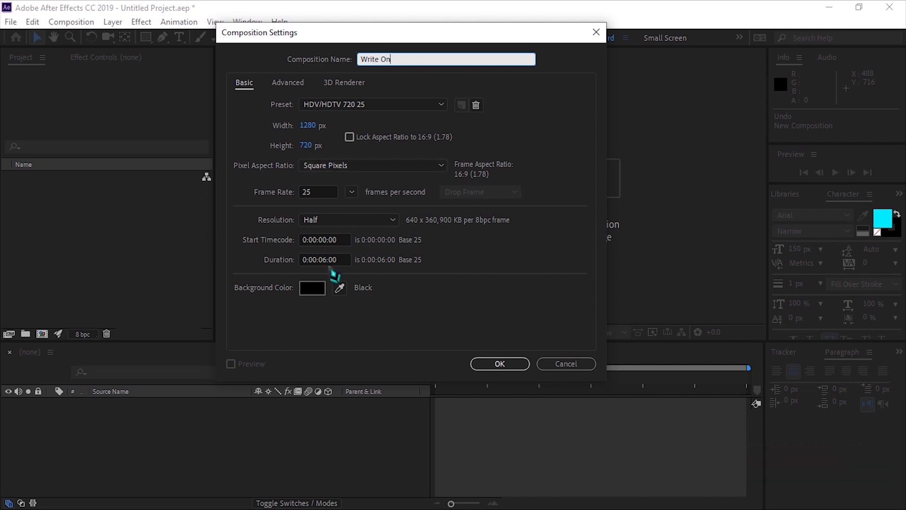
click(499, 363)
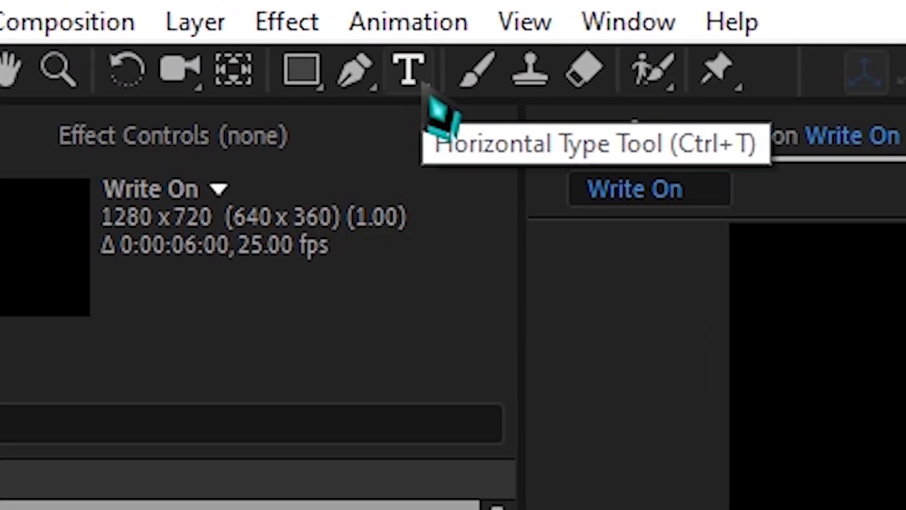
Add a 'Dream Big' paragraph text box on the canvas, select all its text and centre-align it.
click(409, 70)
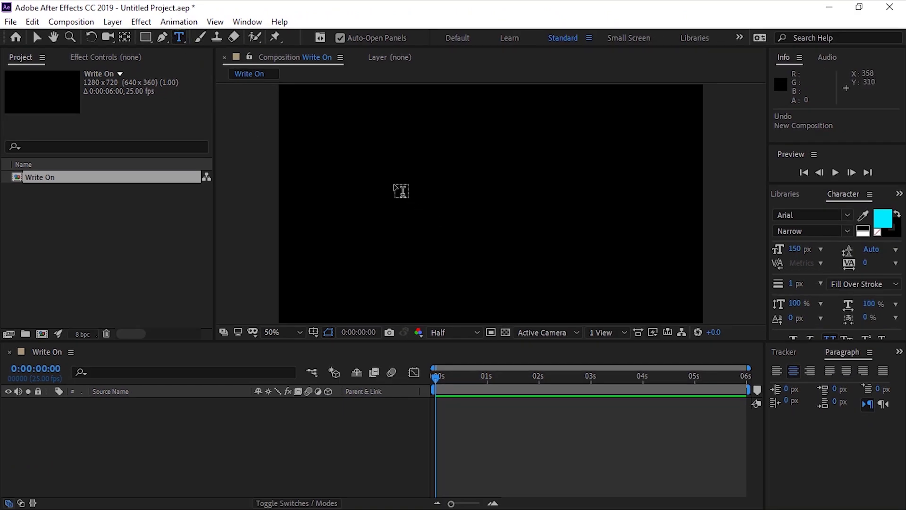
drag(347, 171, 653, 253)
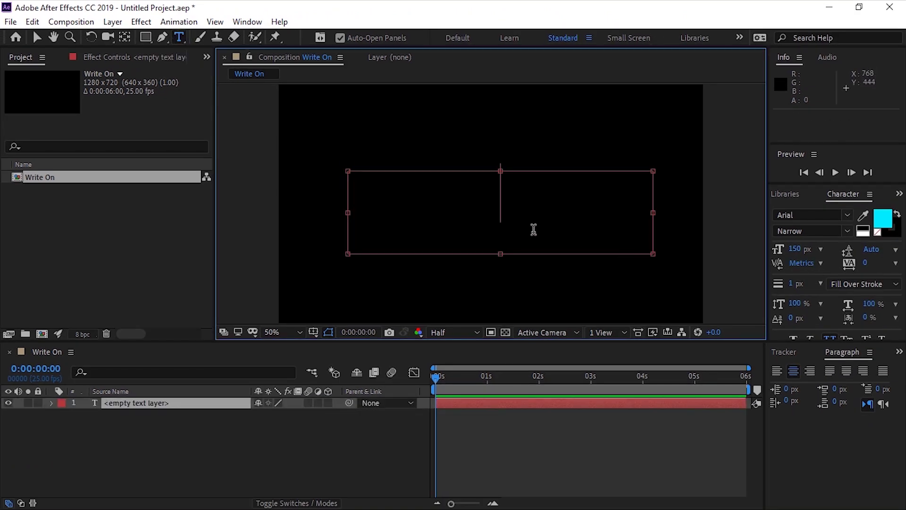
text(D)
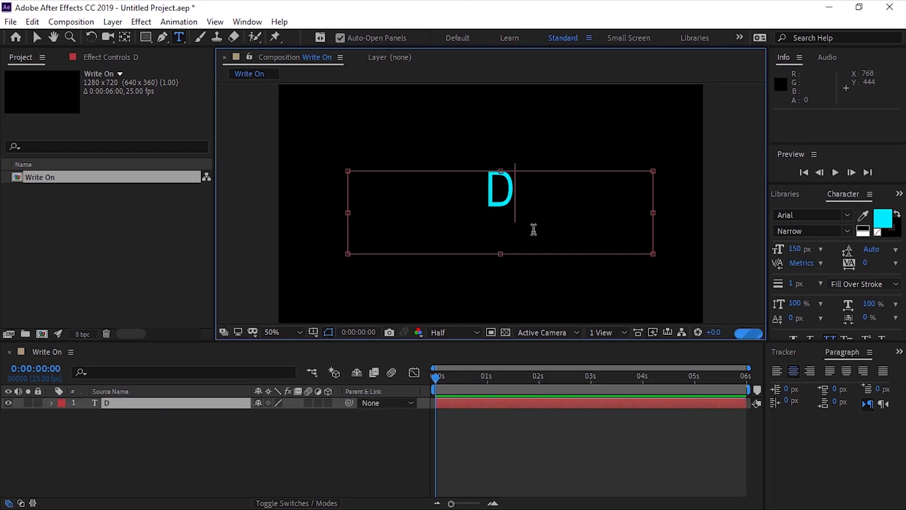
text(re)
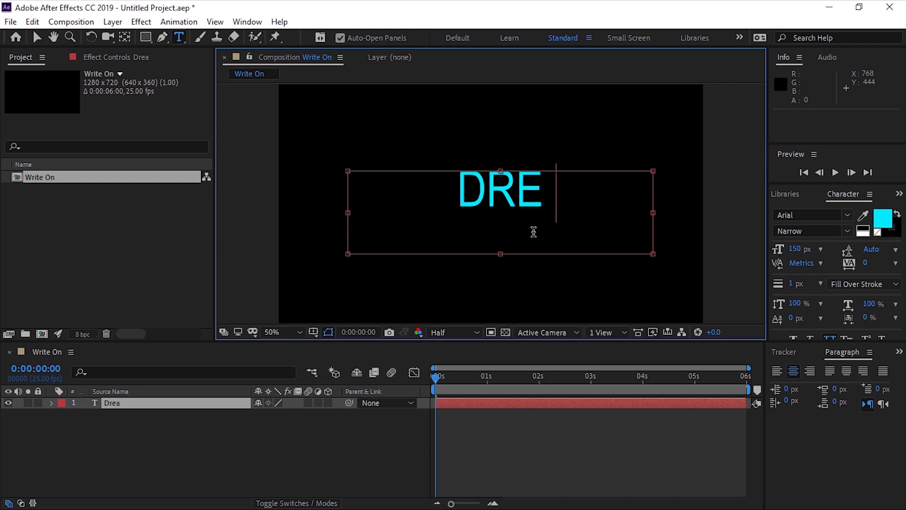
text(ambig)
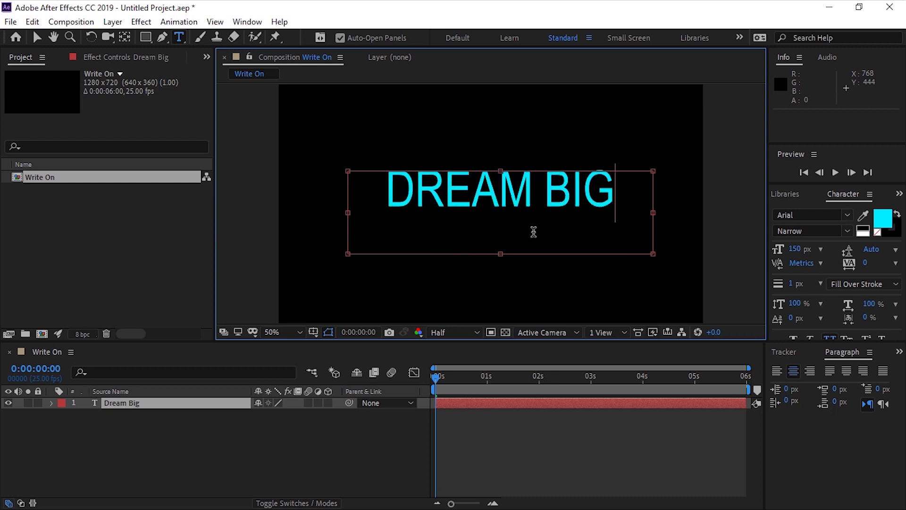
key(ctrl+a)
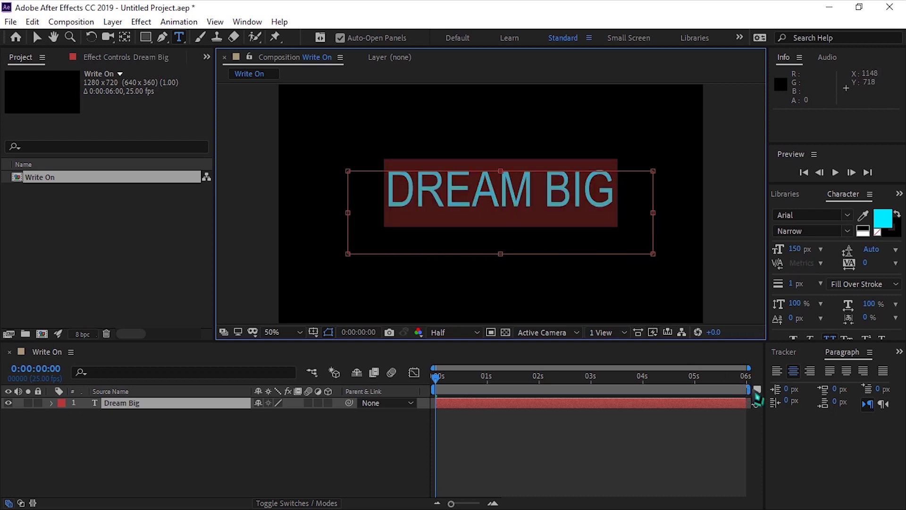
click(794, 371)
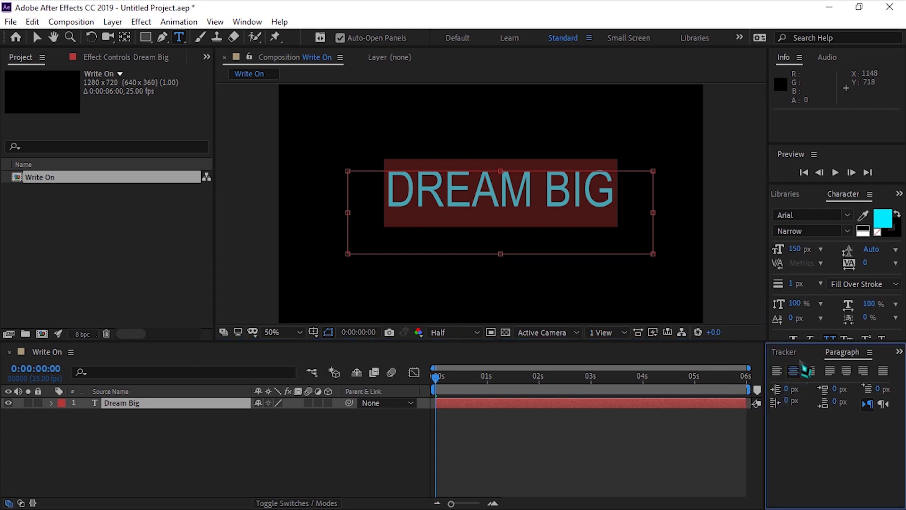
Set the DREAM BIG text to the RedRock font at 165 px and widen its text box.
click(810, 215)
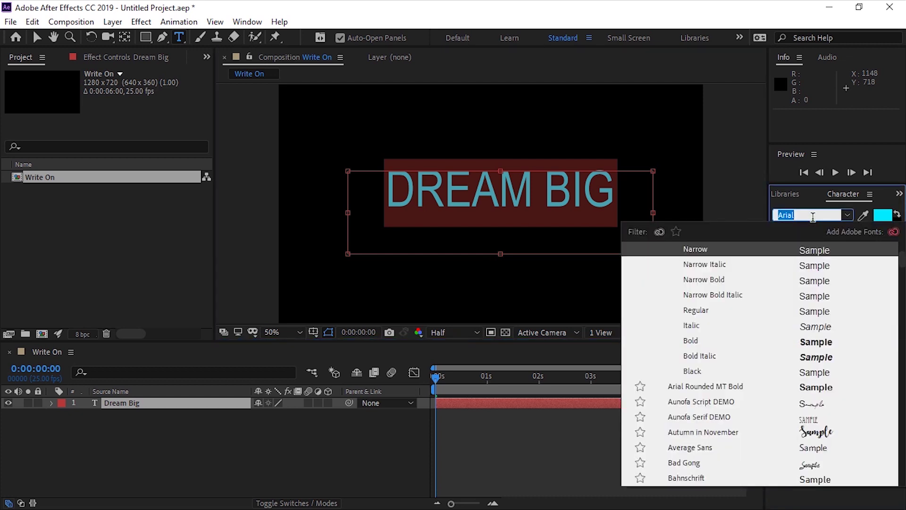
text(Red)
key(Return)
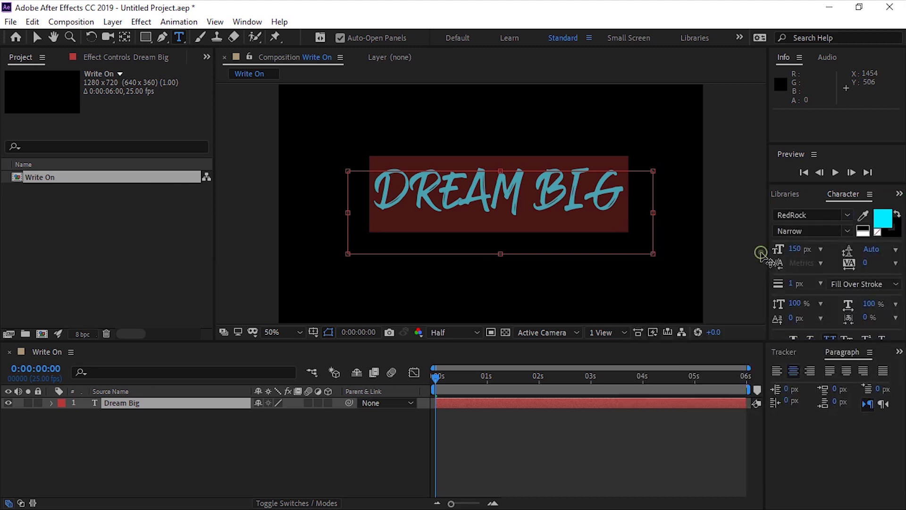
drag(653, 213, 702, 213)
drag(348, 212, 278, 222)
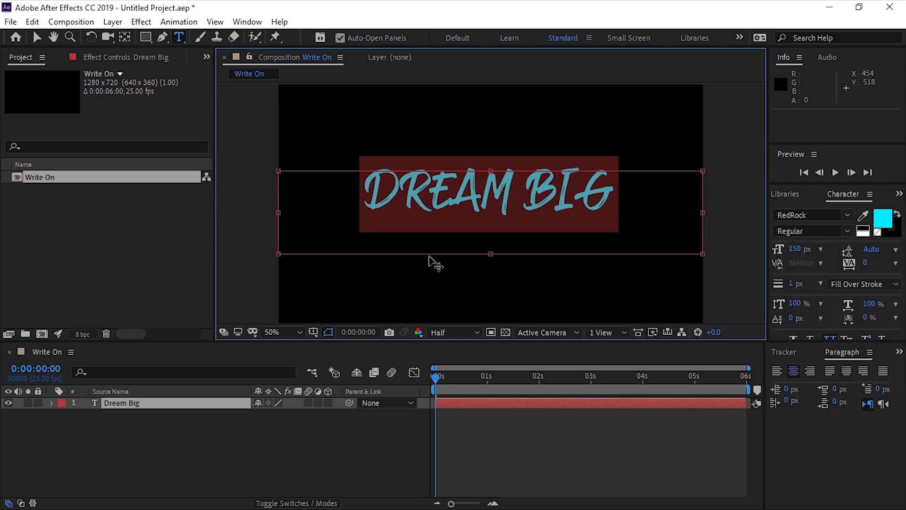
drag(797, 248, 807, 248)
Nudge the DREAM BIG text layer slightly lower on the canvas.
click(603, 264)
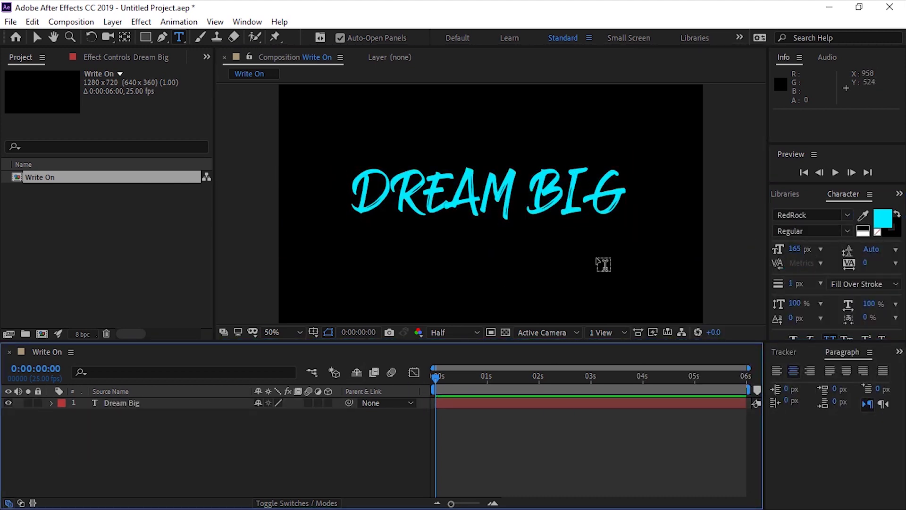
key(v)
click(489, 195)
drag(489, 195, 488, 205)
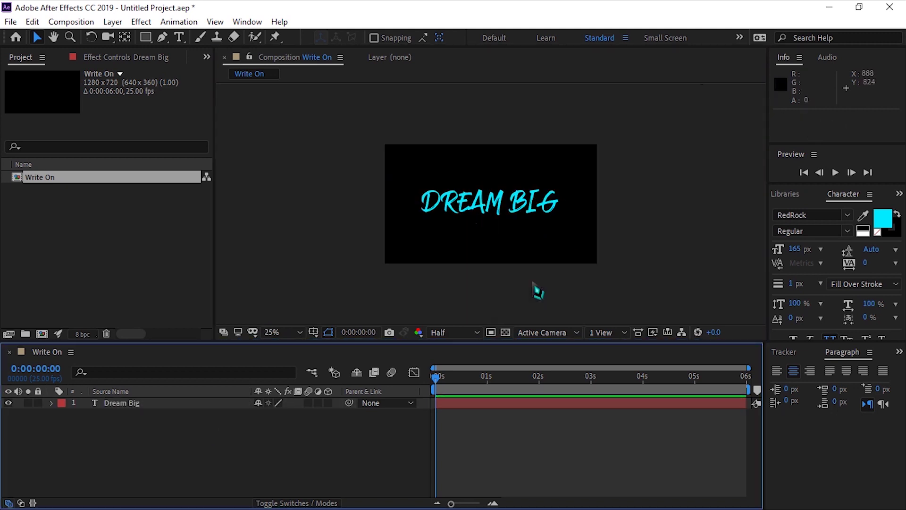
key(g)
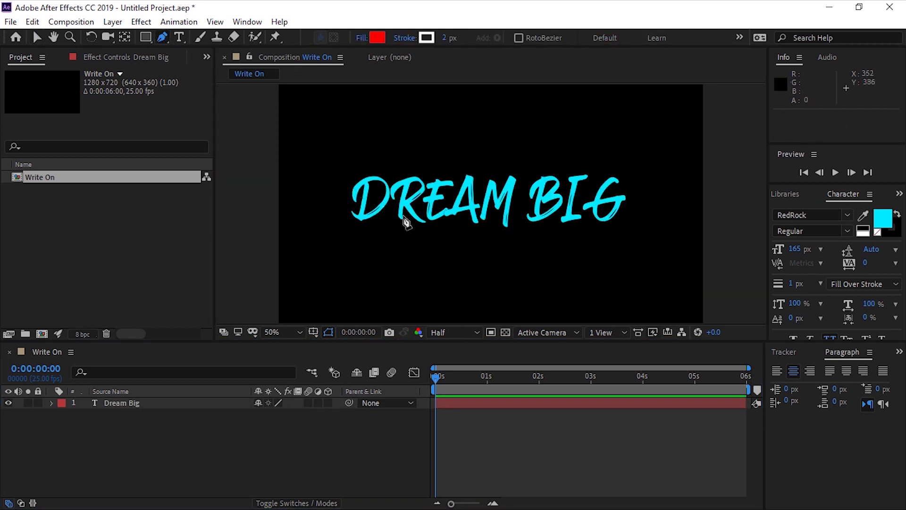
scroll(406, 222, up, 1)
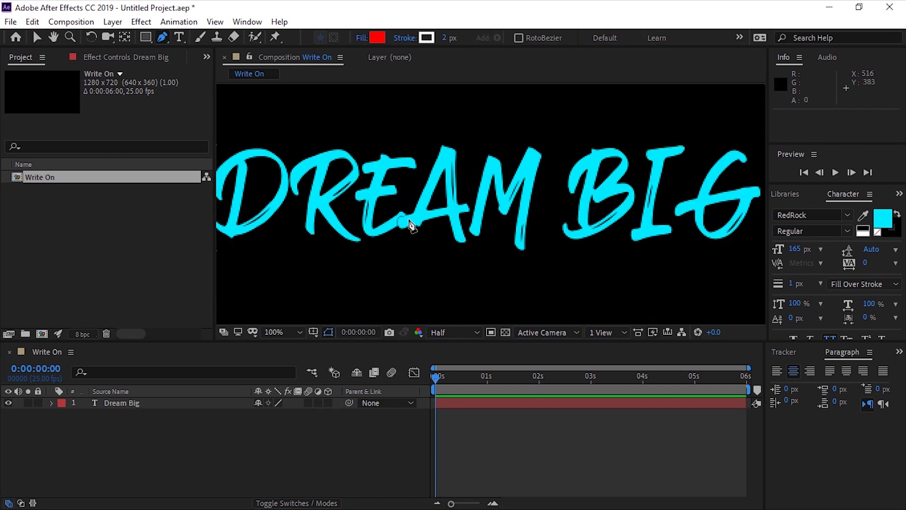
Zoom the viewer onto the letter D and place a first mask point at its top.
click(186, 414)
key(v)
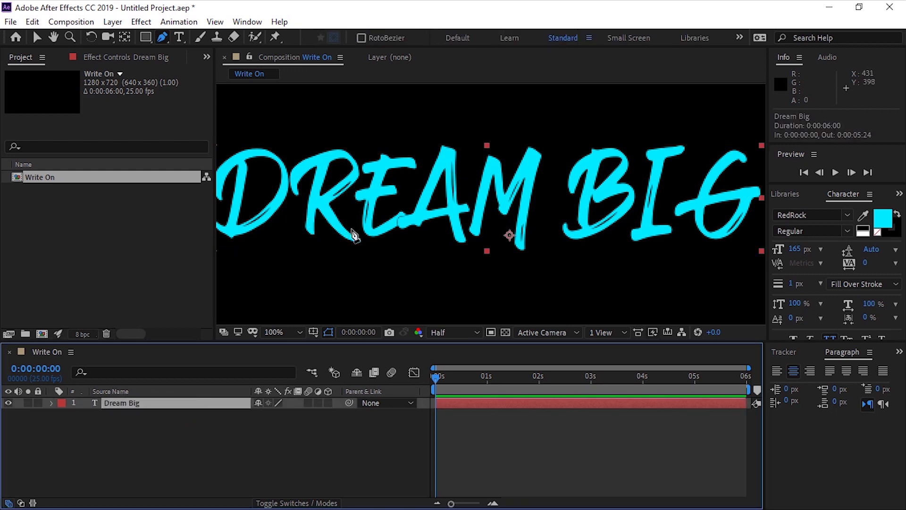
drag(310, 226, 512, 234)
scroll(424, 226, up, 1)
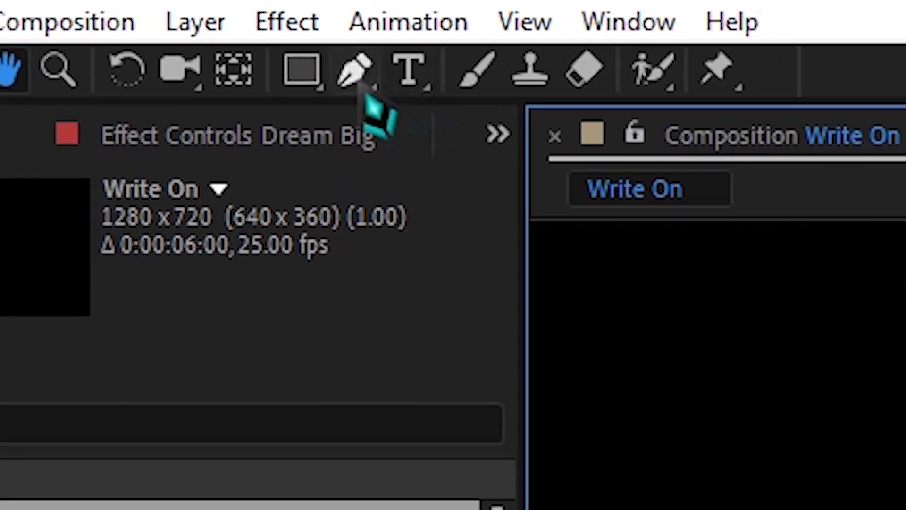
click(163, 36)
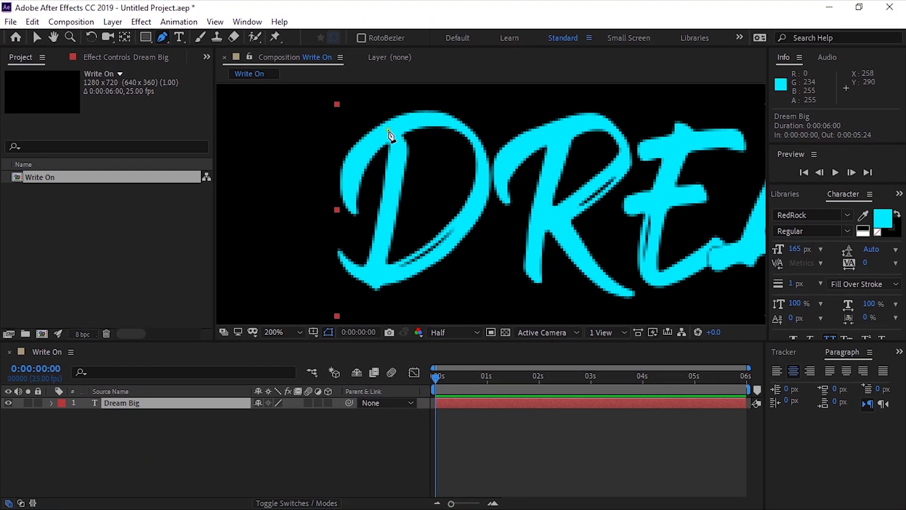
click(389, 135)
Trace a curved mask path around the D's stem and bowl.
click(386, 219)
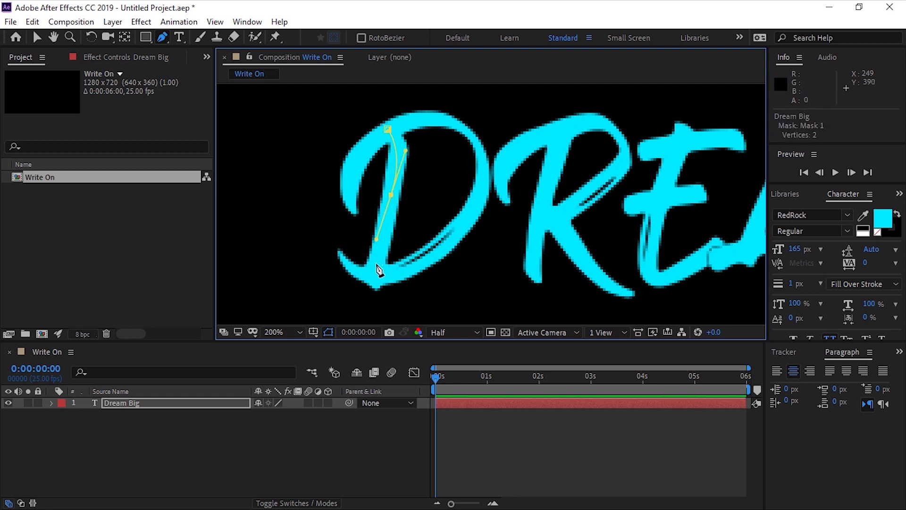
click(349, 206)
drag(396, 129, 456, 113)
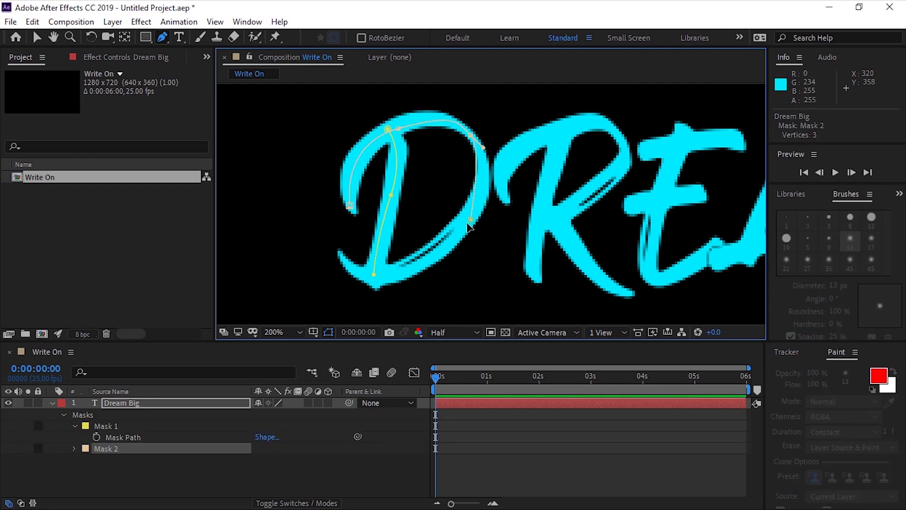
click(471, 223)
click(393, 273)
drag(344, 260, 327, 235)
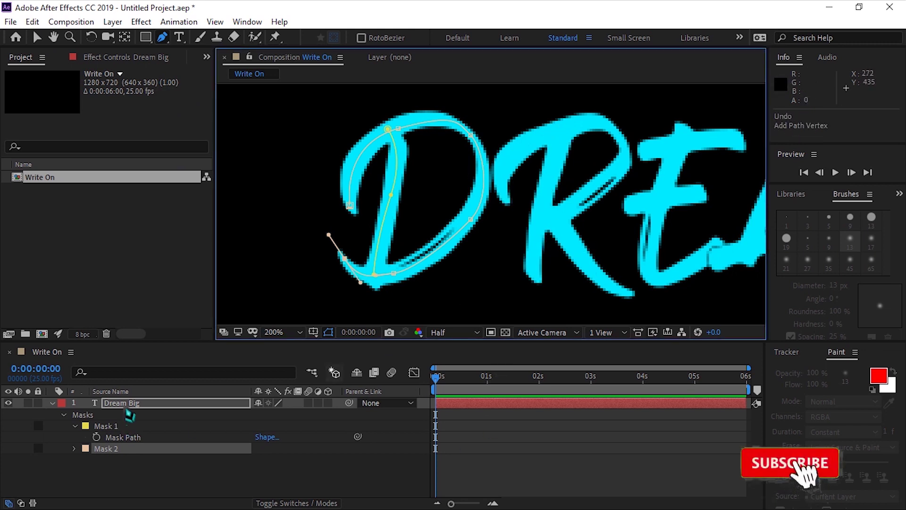
Trace the R with a stem mask and a curved mask around its loop and leg.
click(177, 402)
drag(507, 200, 666, 148)
key(ctrl+z)
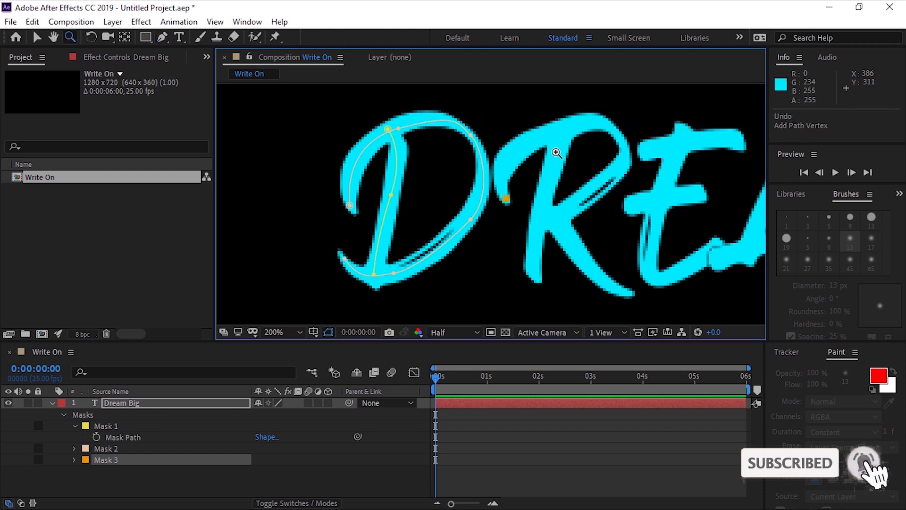
click(537, 285)
click(560, 129)
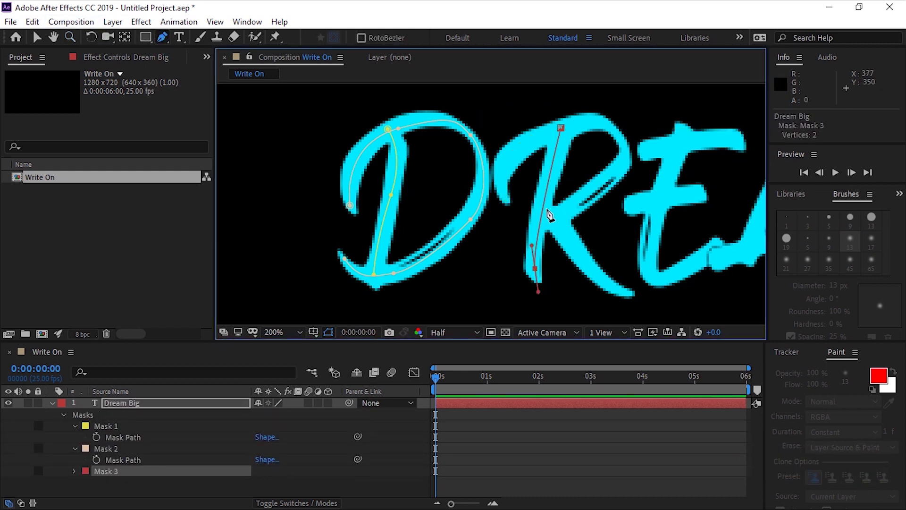
click(178, 402)
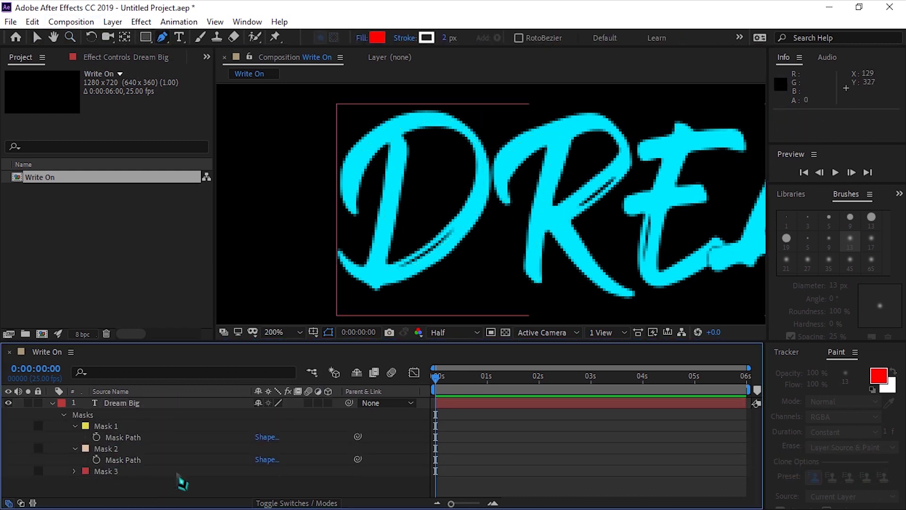
drag(507, 205, 627, 118)
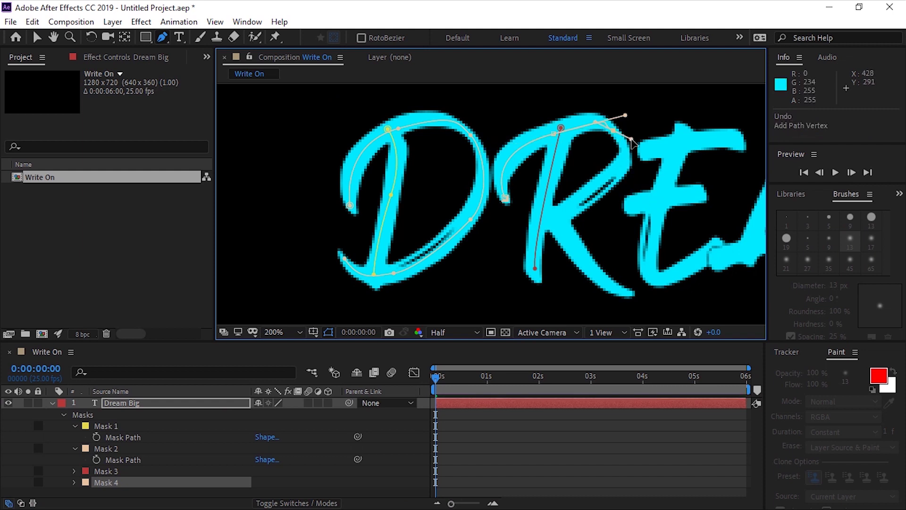
drag(570, 208, 608, 181)
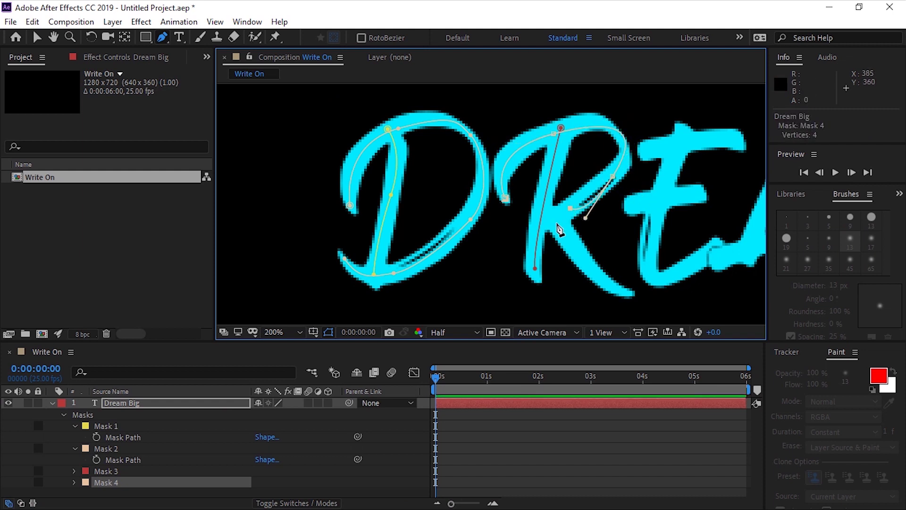
drag(631, 291, 658, 295)
click(51, 403)
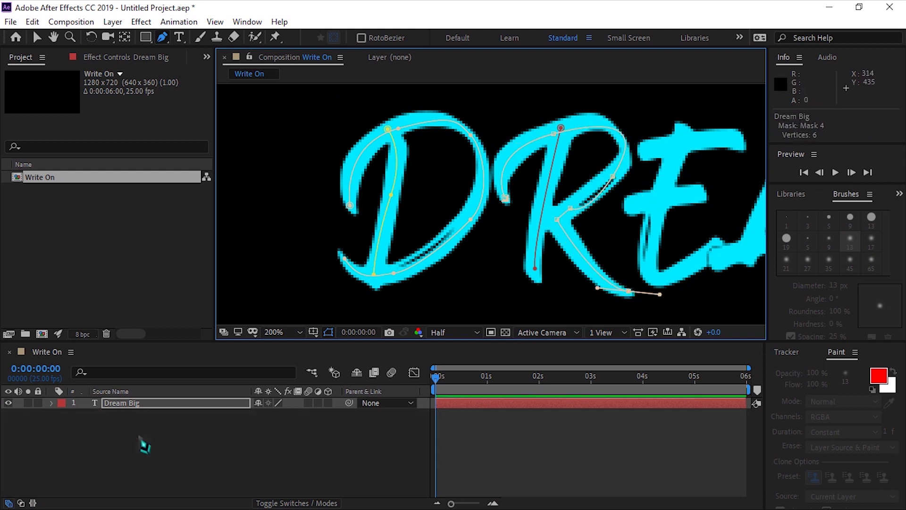
Show all masks, then trace the E and the A's strokes and crossbar.
key(m)
key(m)
key(m)
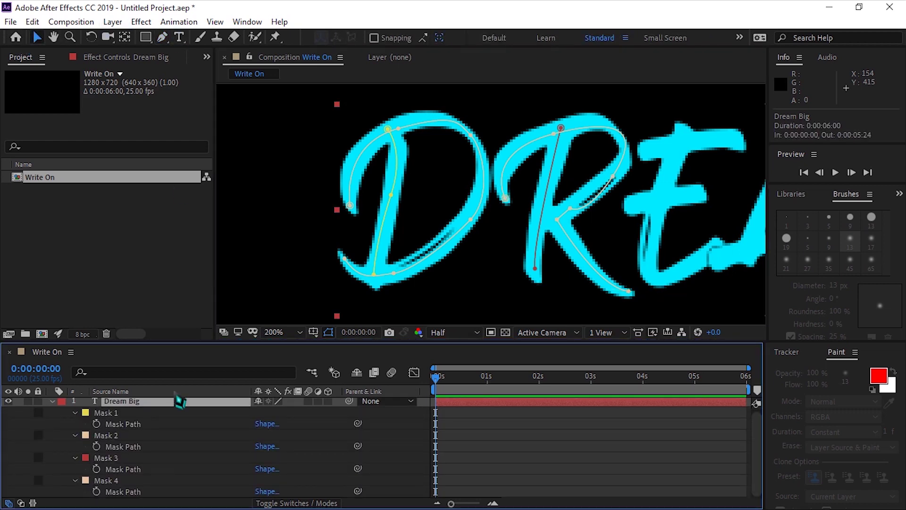
drag(655, 164, 522, 182)
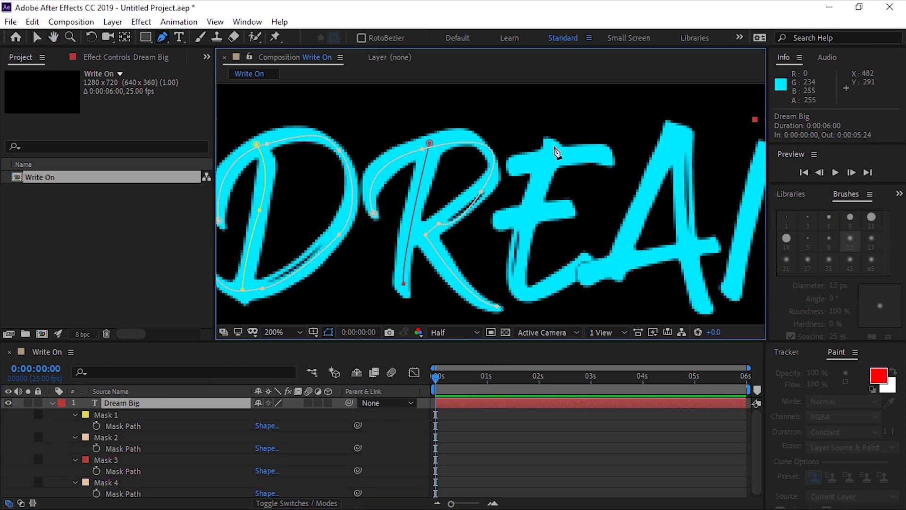
drag(554, 151, 615, 172)
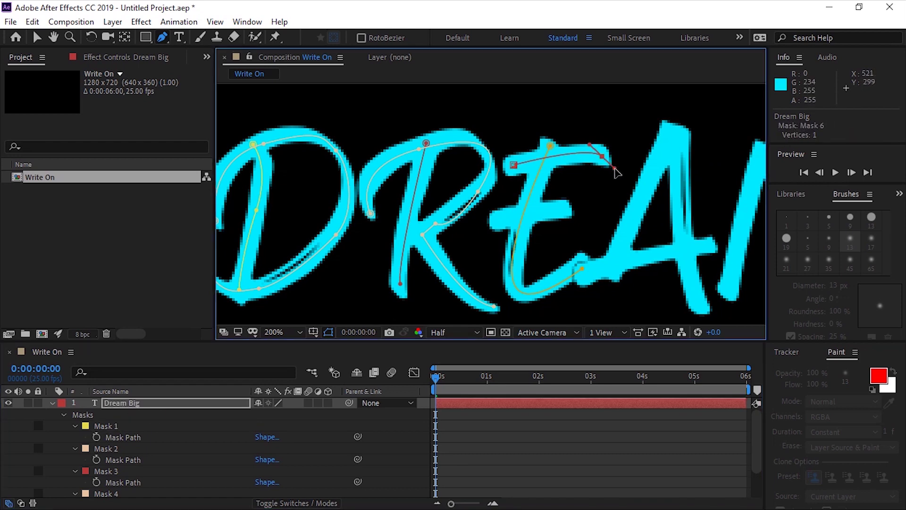
drag(657, 299, 523, 299)
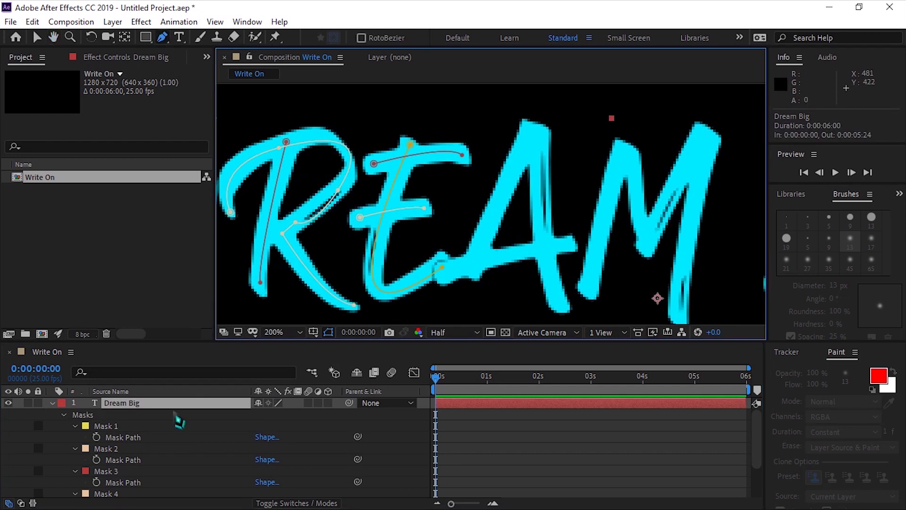
click(531, 136)
click(473, 261)
key(ctrl+z)
click(451, 272)
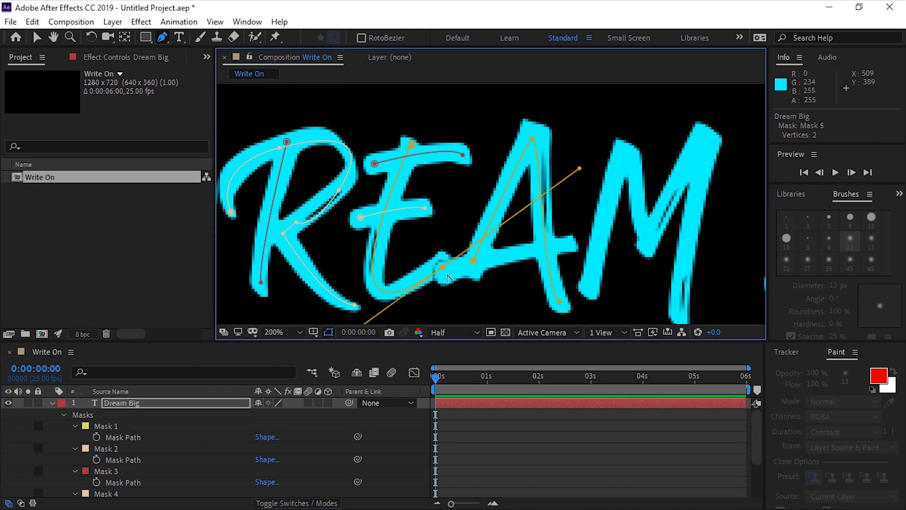
click(570, 242)
click(604, 242)
Trace a mask path along the M's strokes and middle valley.
key(space)
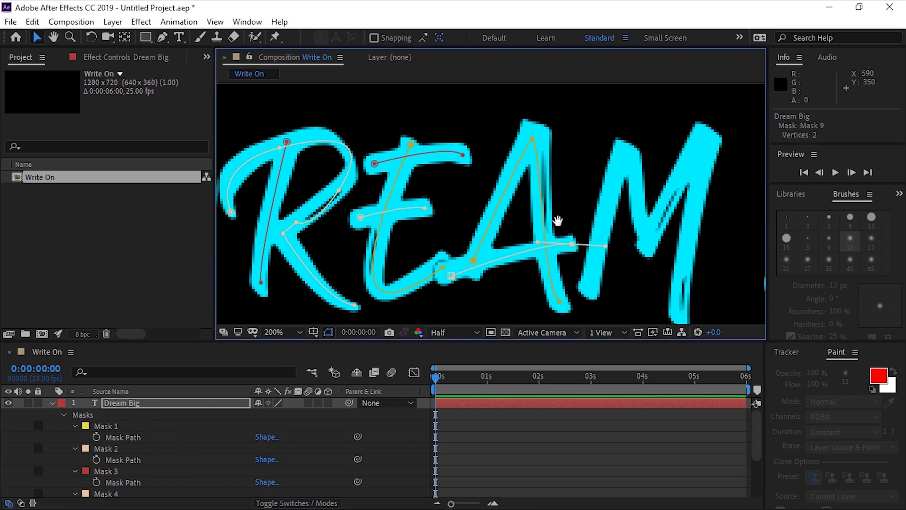
drag(603, 248, 463, 274)
click(466, 297)
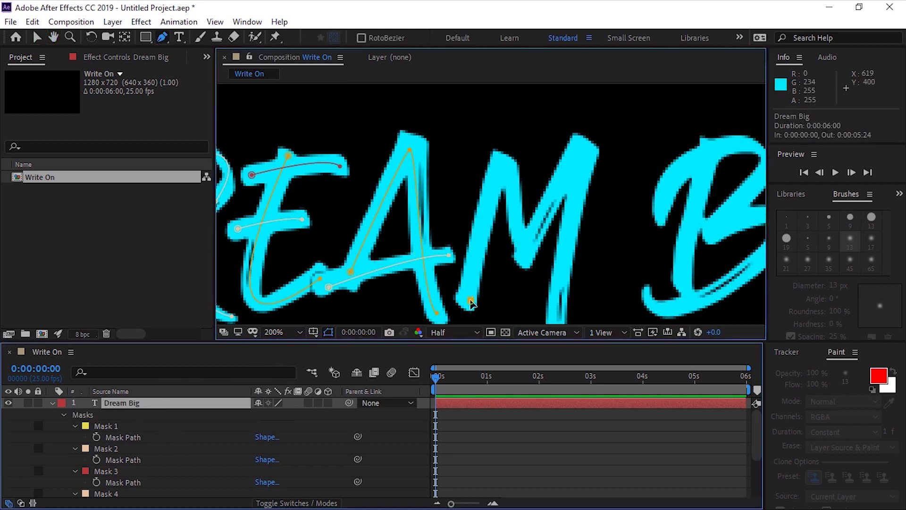
click(515, 164)
click(527, 250)
click(580, 145)
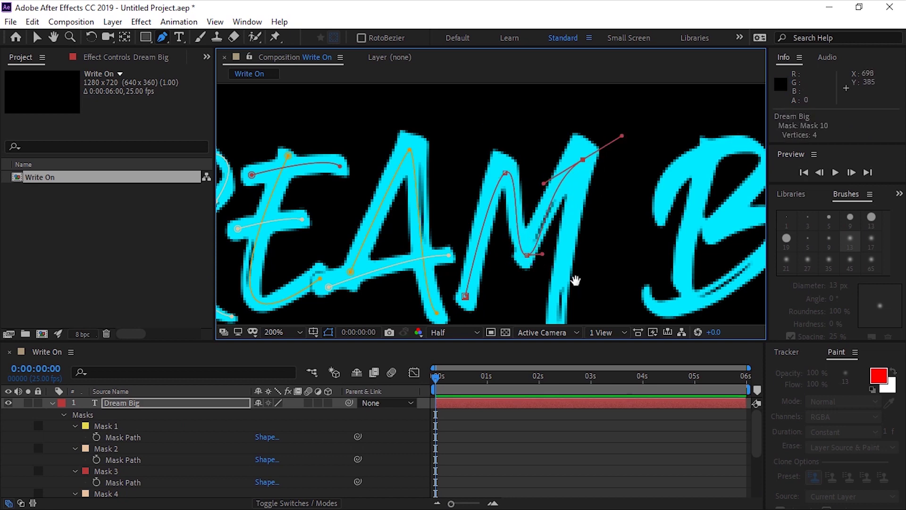
key(space)
drag(566, 284, 548, 213)
click(554, 312)
key(space)
drag(582, 154, 586, 207)
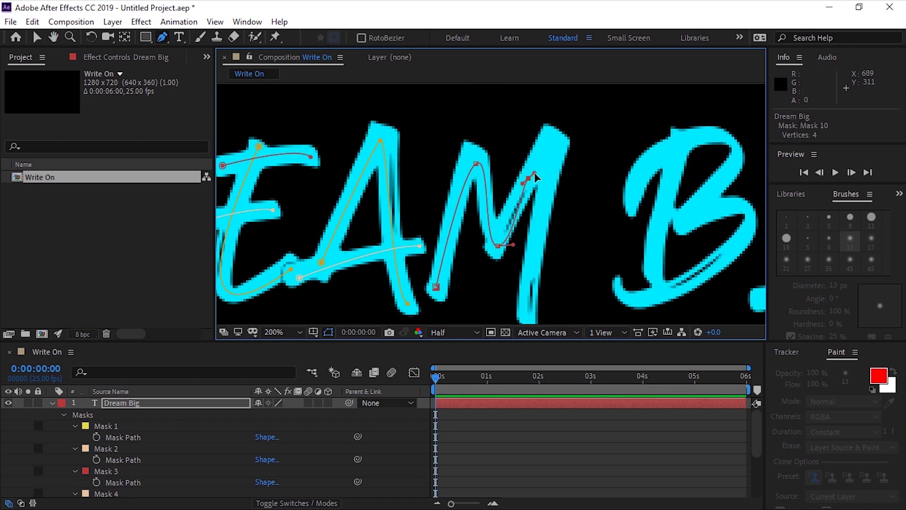
Finish the M path and place points down the B's upright.
click(534, 172)
key(space)
drag(580, 248, 425, 262)
click(547, 124)
click(538, 280)
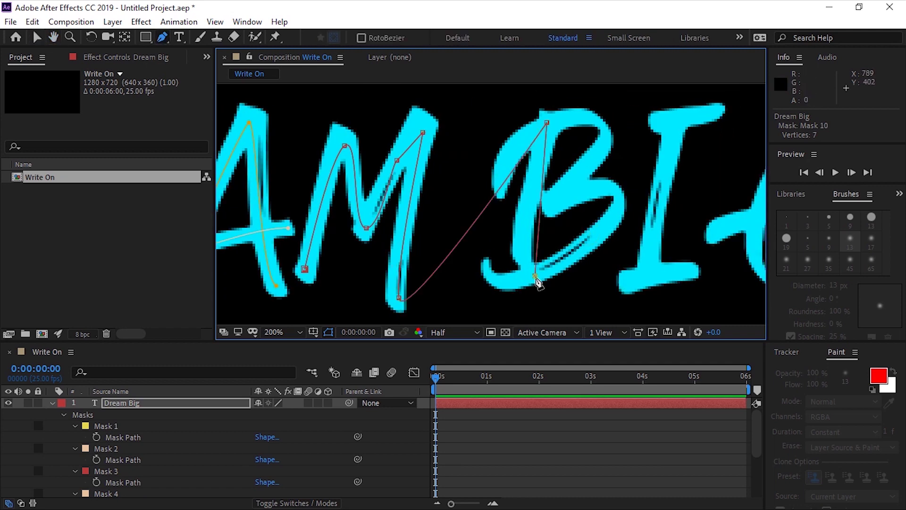
key(ctrl+shift+a)
click(547, 122)
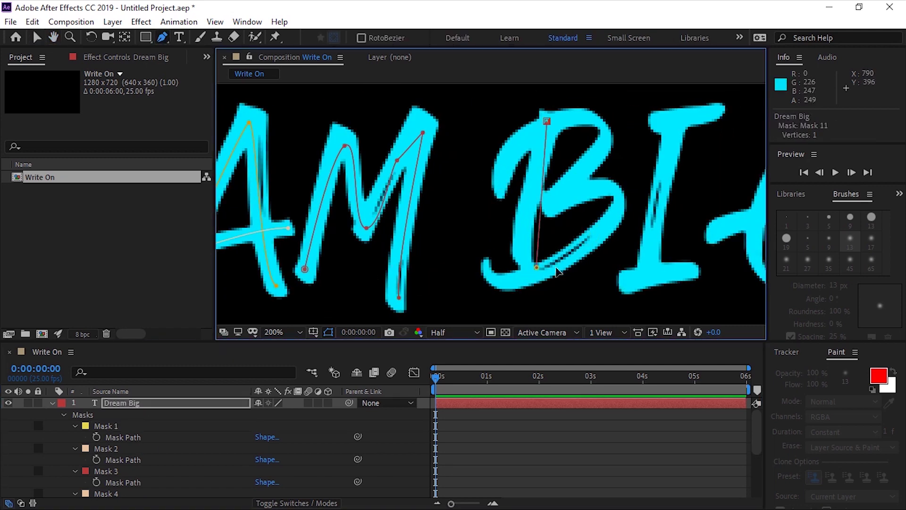
drag(538, 267, 559, 272)
key(ctrl+z)
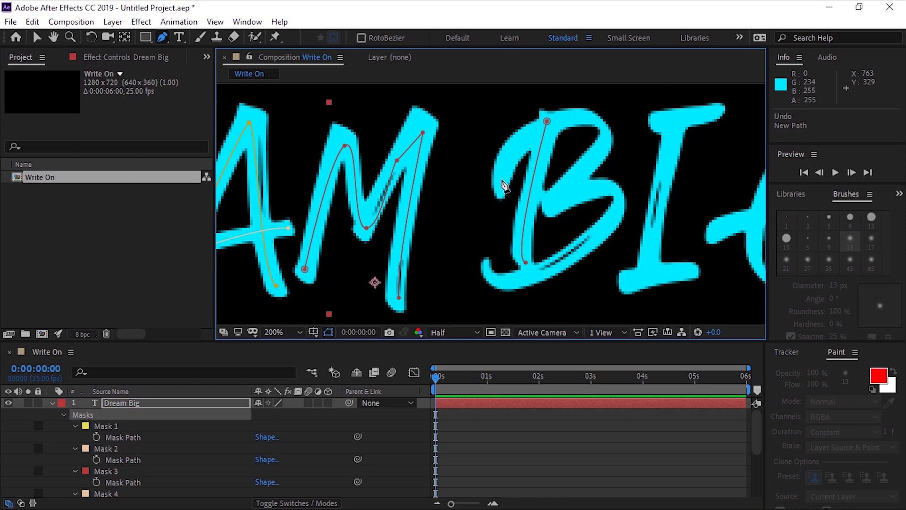
Trace a mask path along the curves of the B.
click(501, 183)
click(591, 120)
click(559, 200)
click(621, 212)
click(587, 244)
click(551, 270)
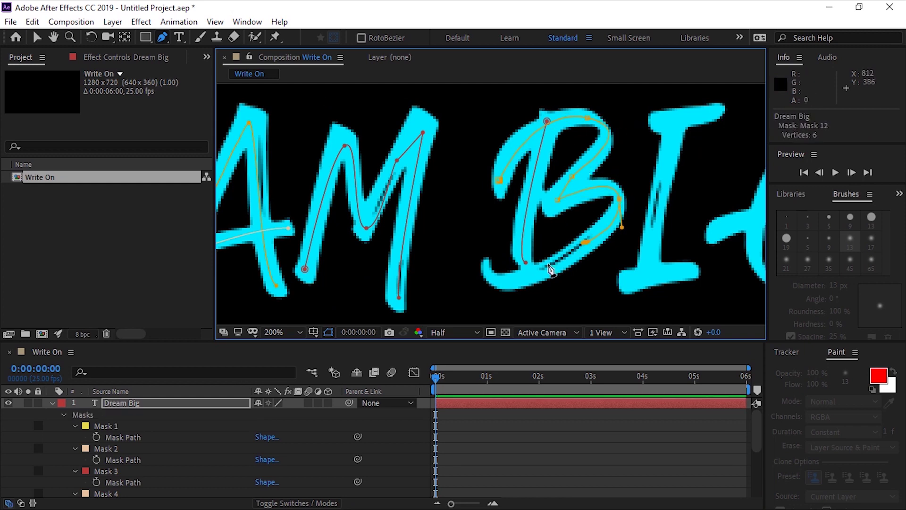
key(ctrl+shift+a)
Trace a straight mask down the I and a curved mask along the G.
drag(637, 213, 468, 213)
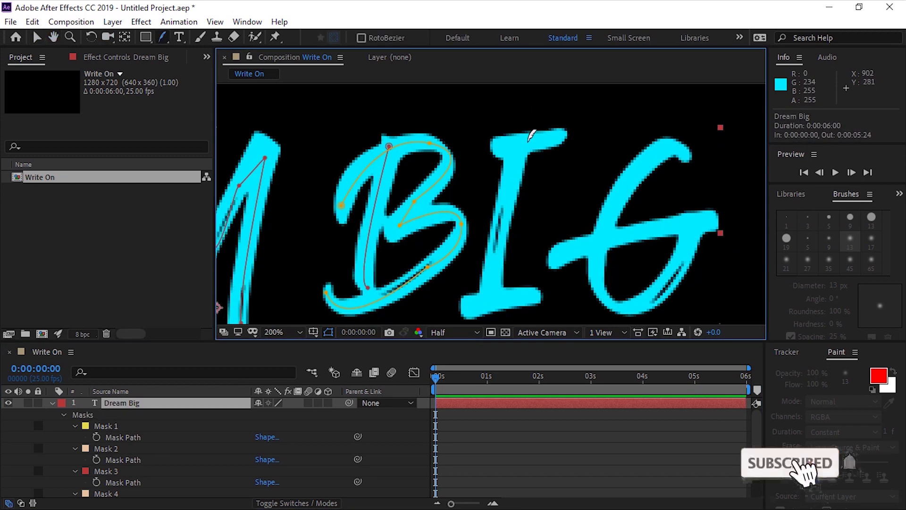
click(518, 138)
click(497, 294)
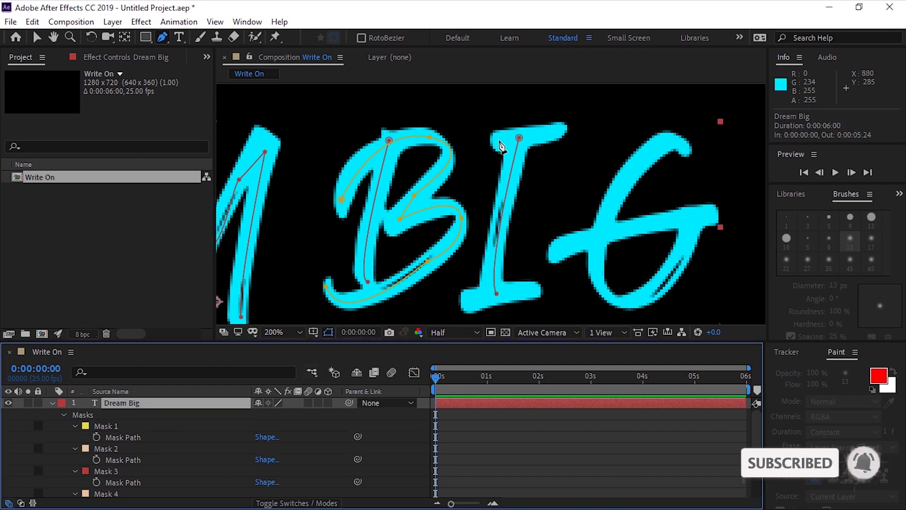
key(ctrl+shift+a)
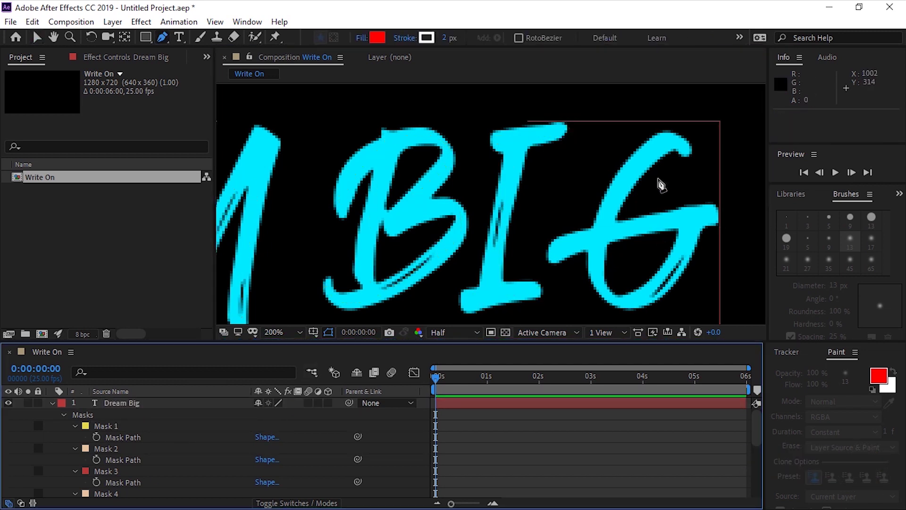
click(685, 150)
click(595, 228)
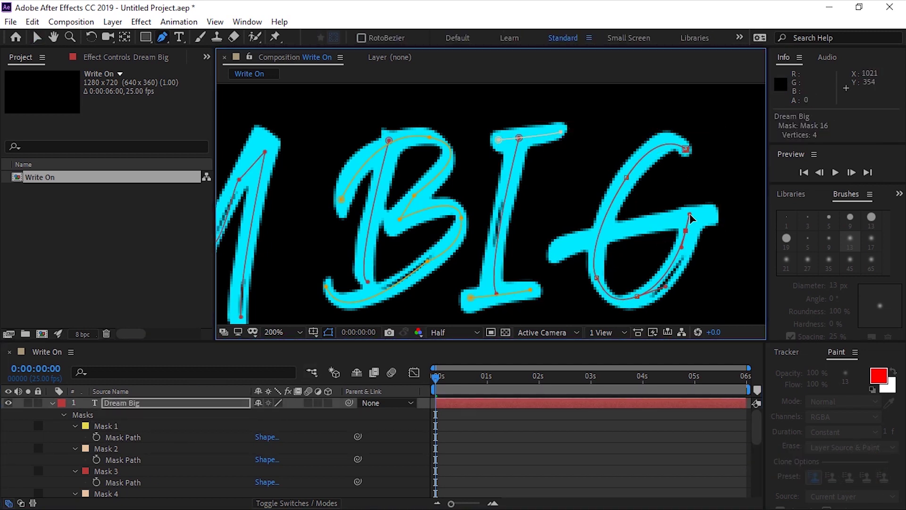
drag(690, 216, 690, 190)
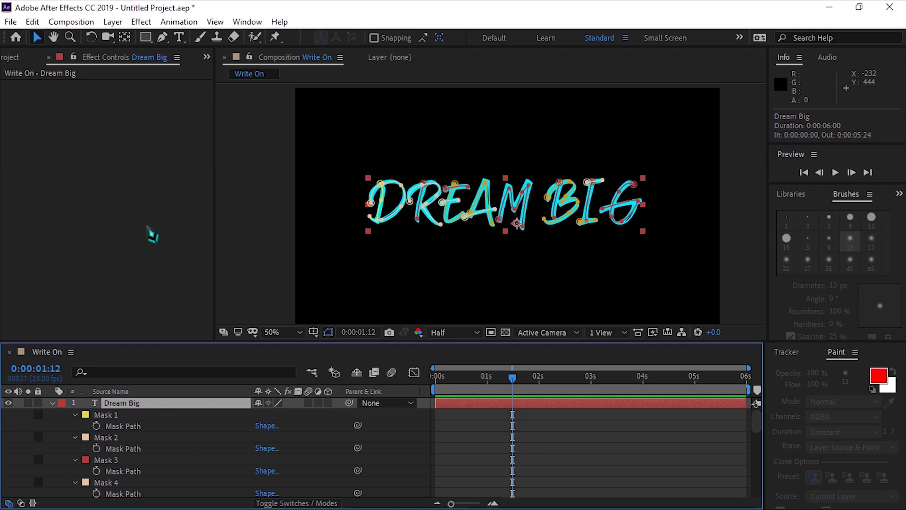
Apply the Generate > Stroke effect, return to the start, and choose Reveal Original Image paint style.
click(141, 21)
mouse_move(166, 216)
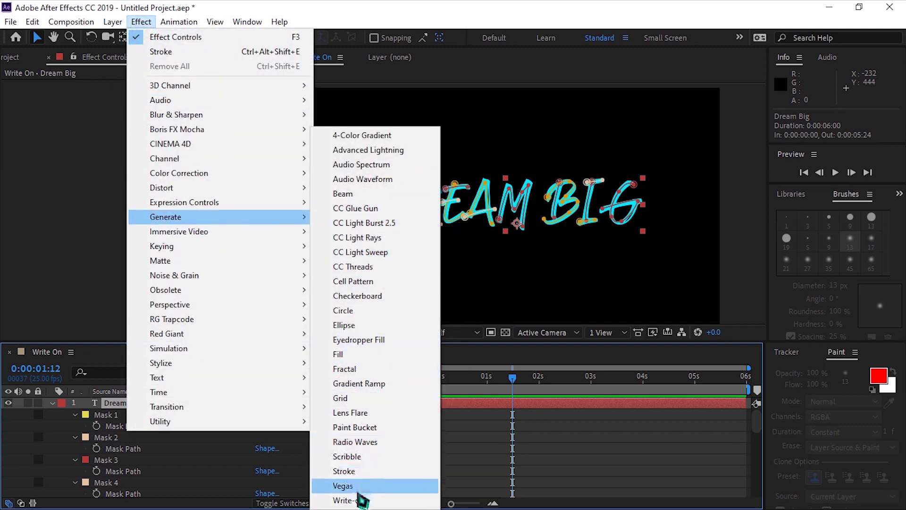
click(344, 471)
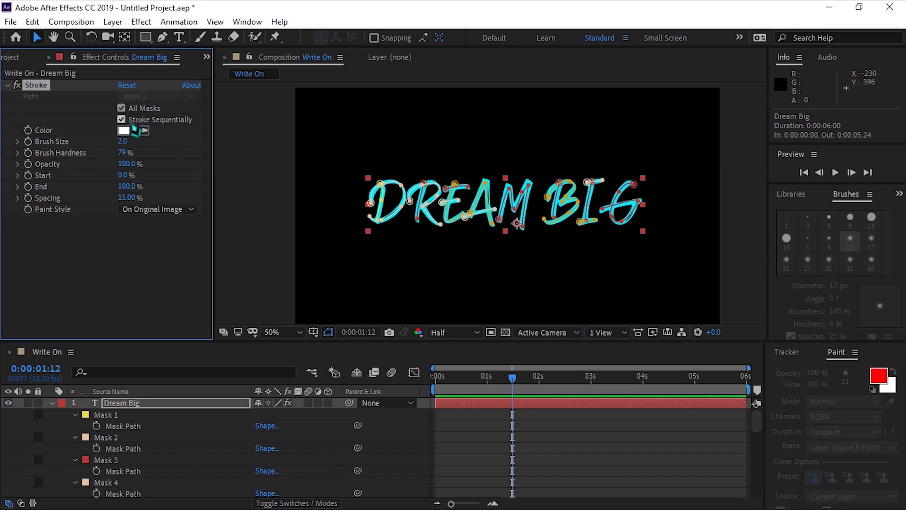
key(Home)
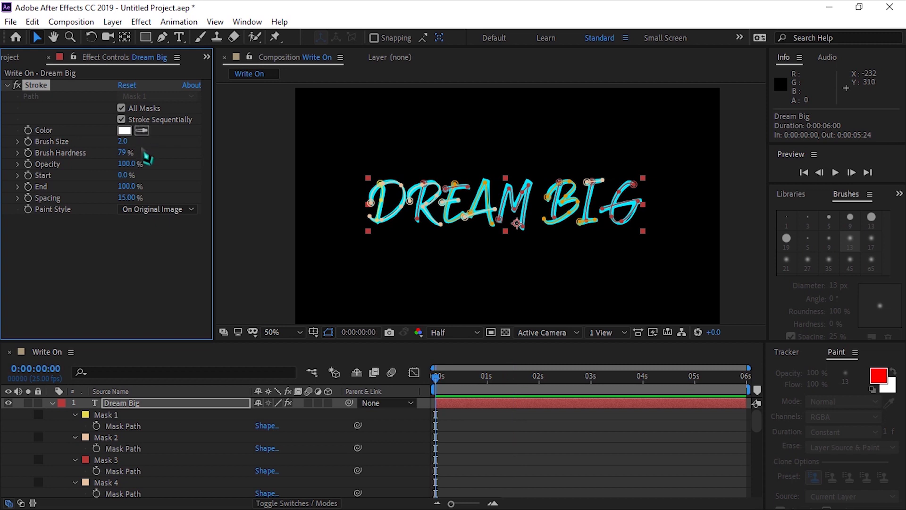
click(162, 210)
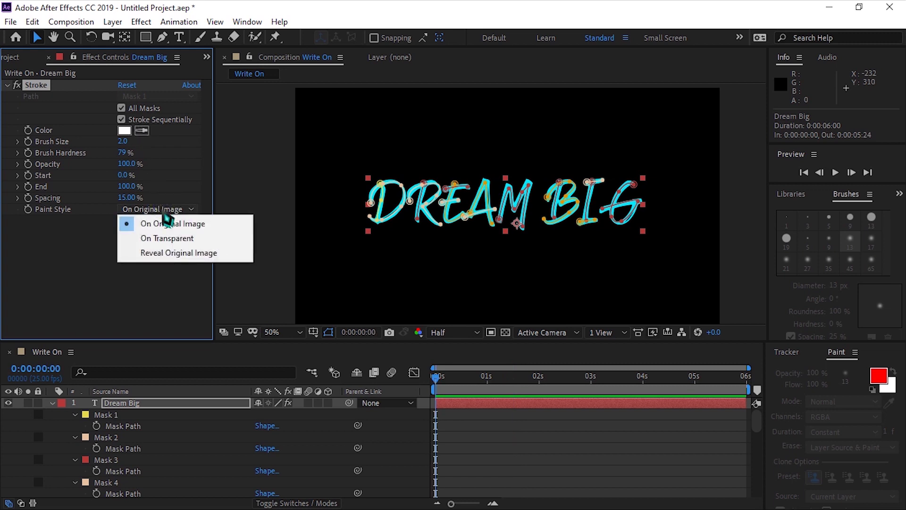
click(179, 253)
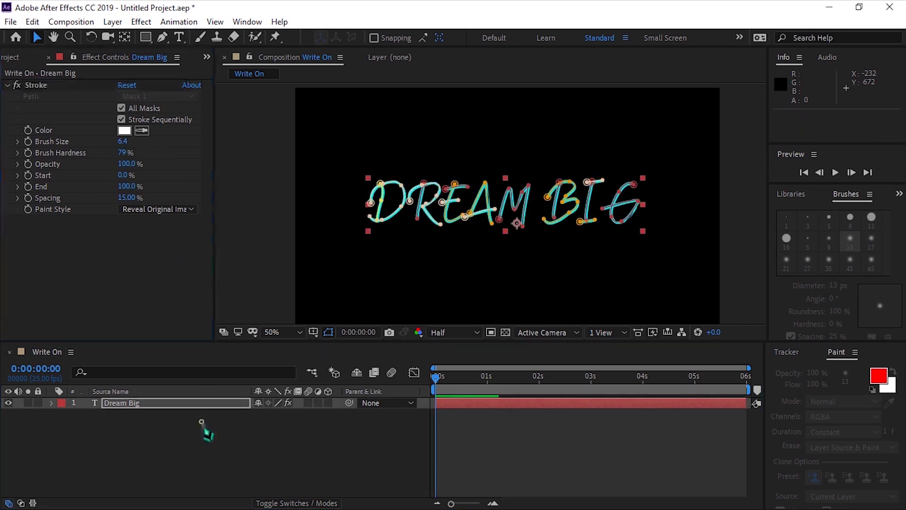
Set brush size to 18 and keyframe End from 0% at 0 s to 100% at 3 s.
click(202, 426)
drag(123, 141, 130, 141)
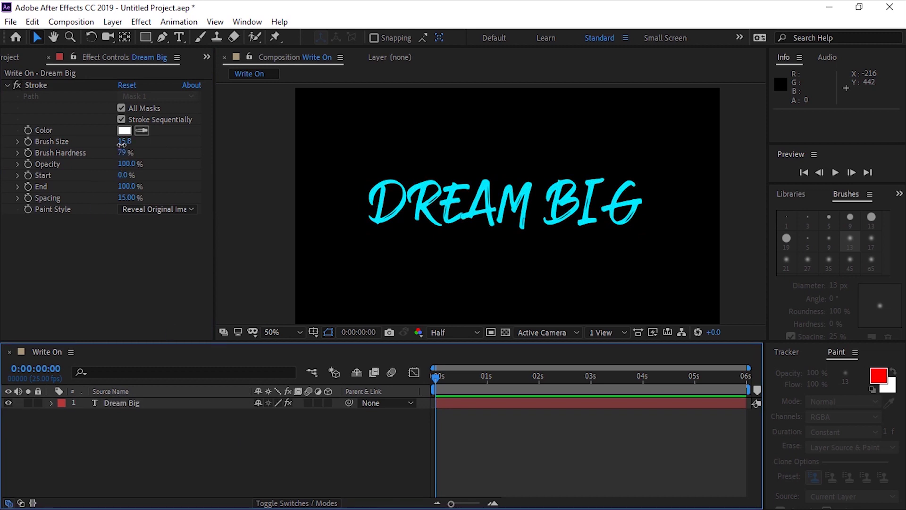
drag(121, 141, 128, 141)
click(177, 402)
click(170, 252)
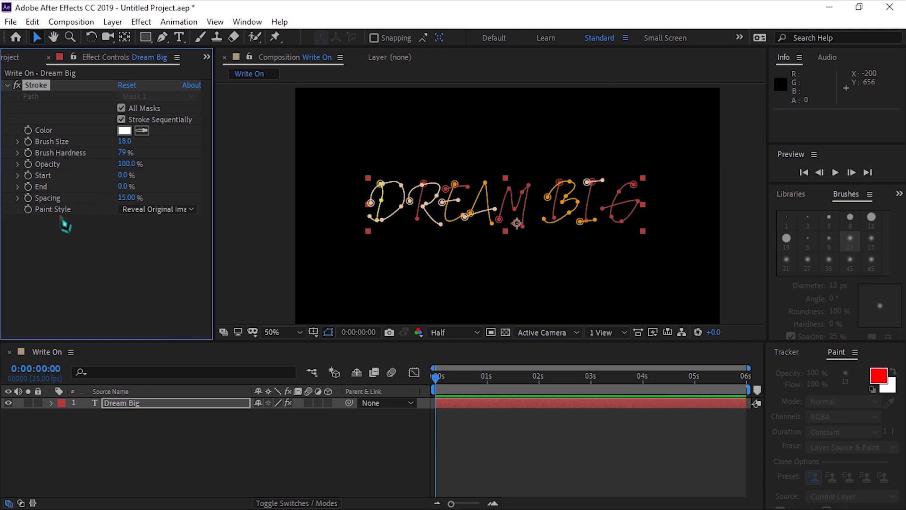
click(439, 376)
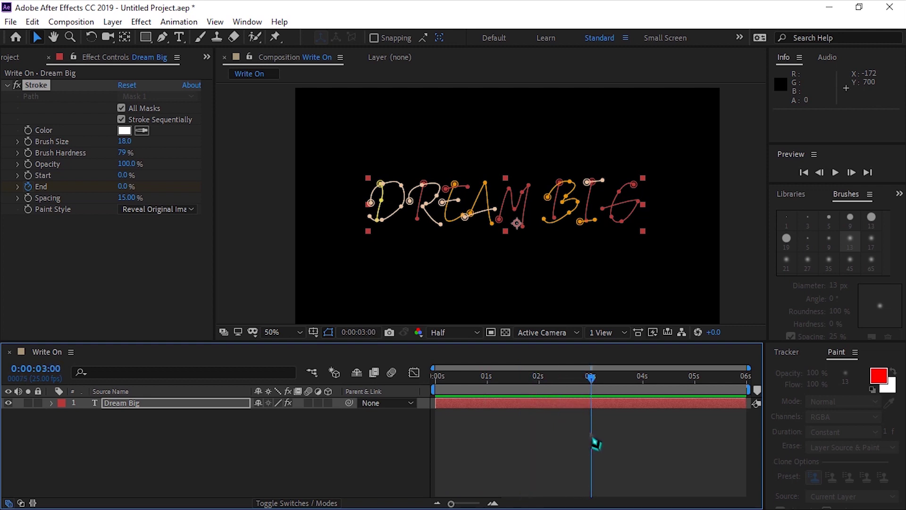
drag(122, 187, 163, 185)
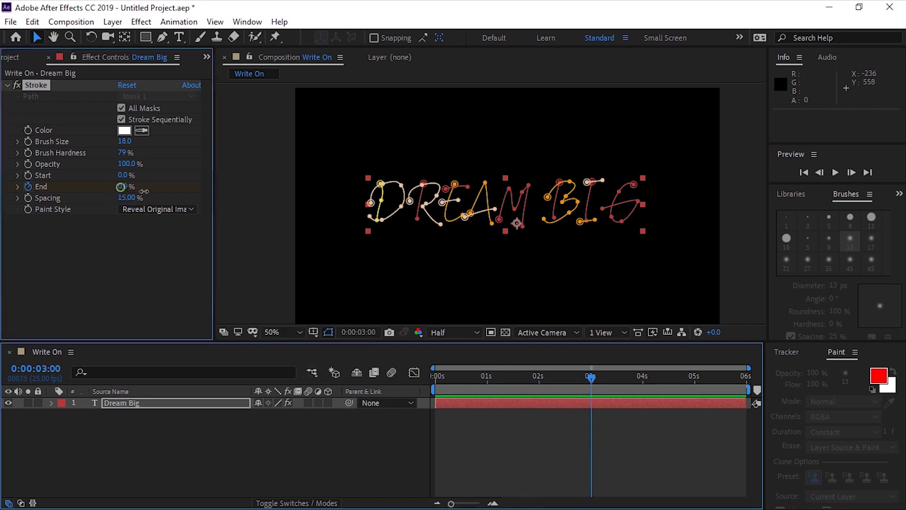
click(363, 460)
key(Home)
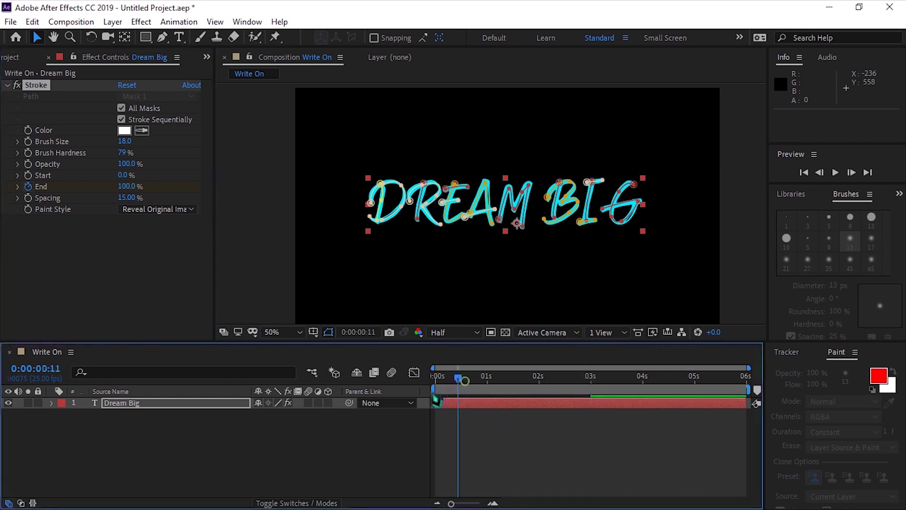
key(space)
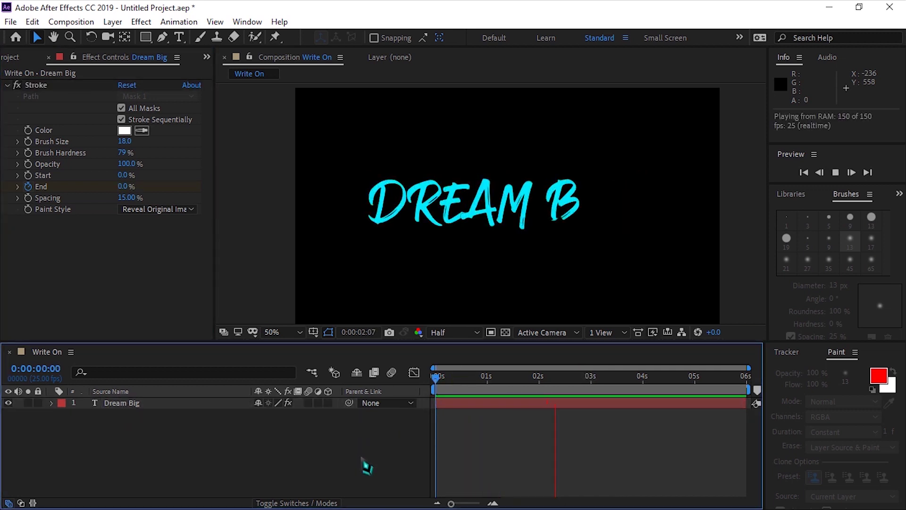
key(space)
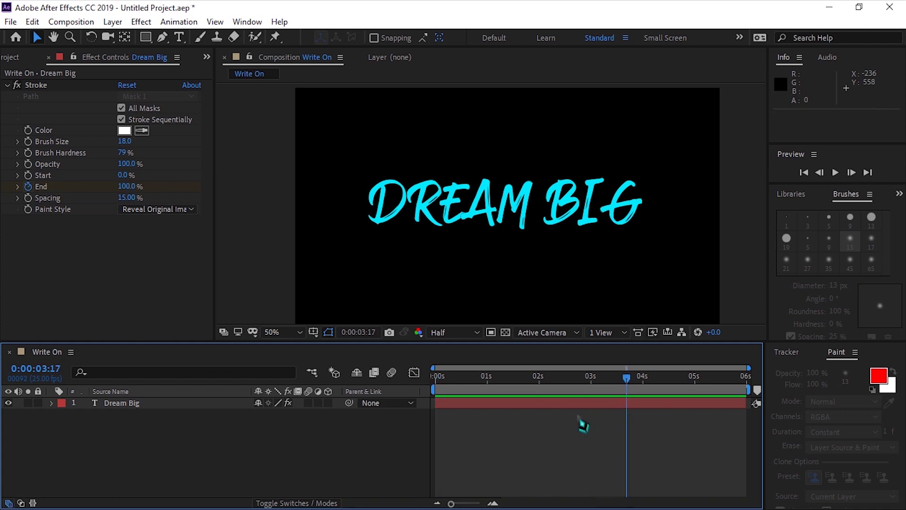
drag(625, 377, 437, 377)
Replay the preview and move the work area end to about 3 seconds 22 frames.
key(space)
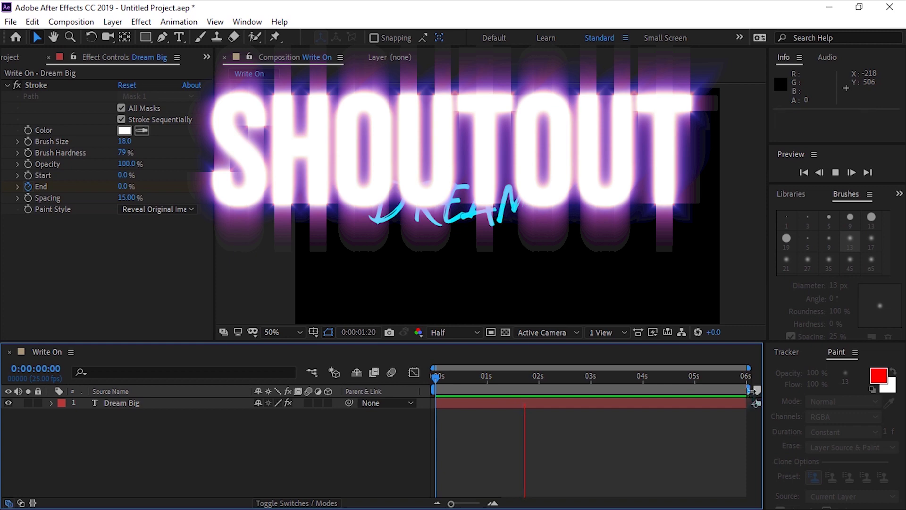
drag(756, 391, 599, 410)
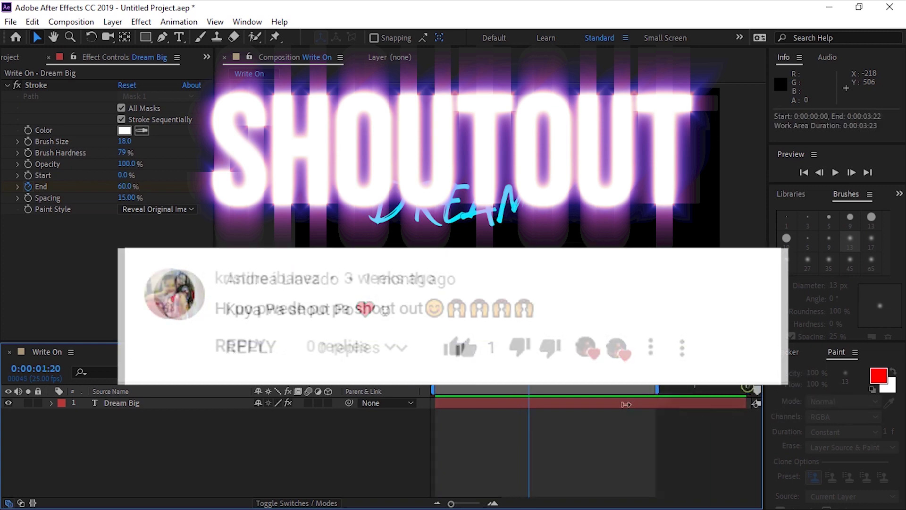